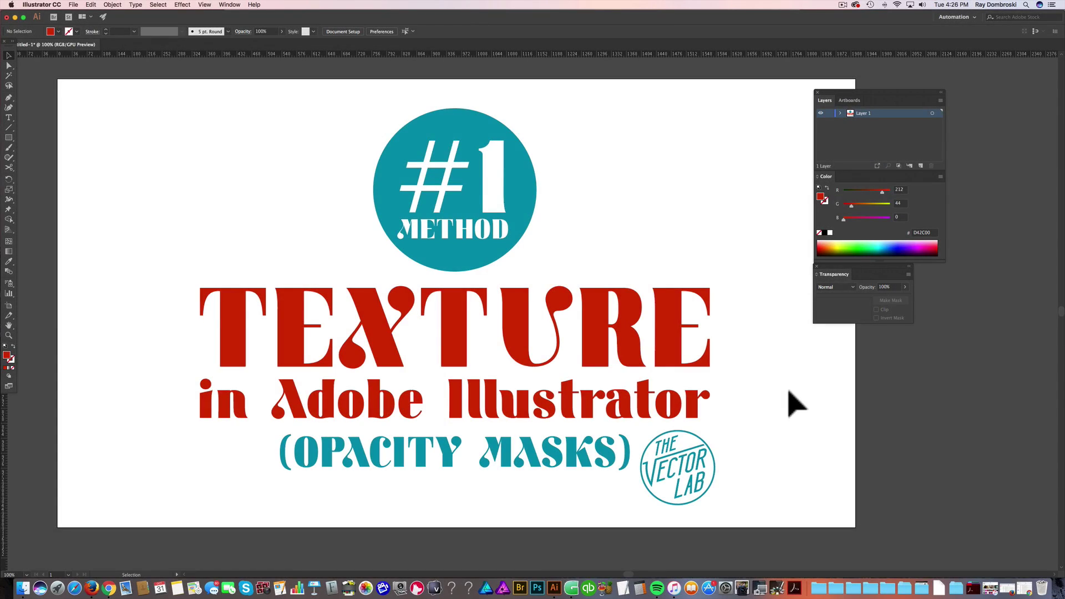
# Load the texture file PLASTISOL-10-MED-READY-FOR-PRINT-BITMAP.tif through File > Place.
pyautogui.click(518, 322)
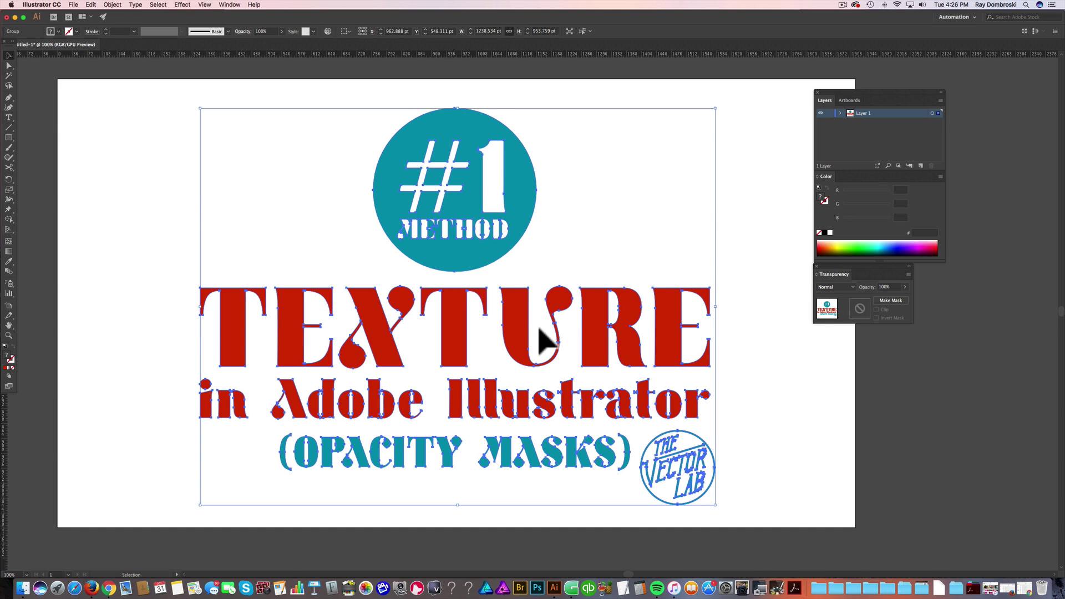
pyautogui.moveTo(591, 77); pyautogui.dragTo(645, 105)
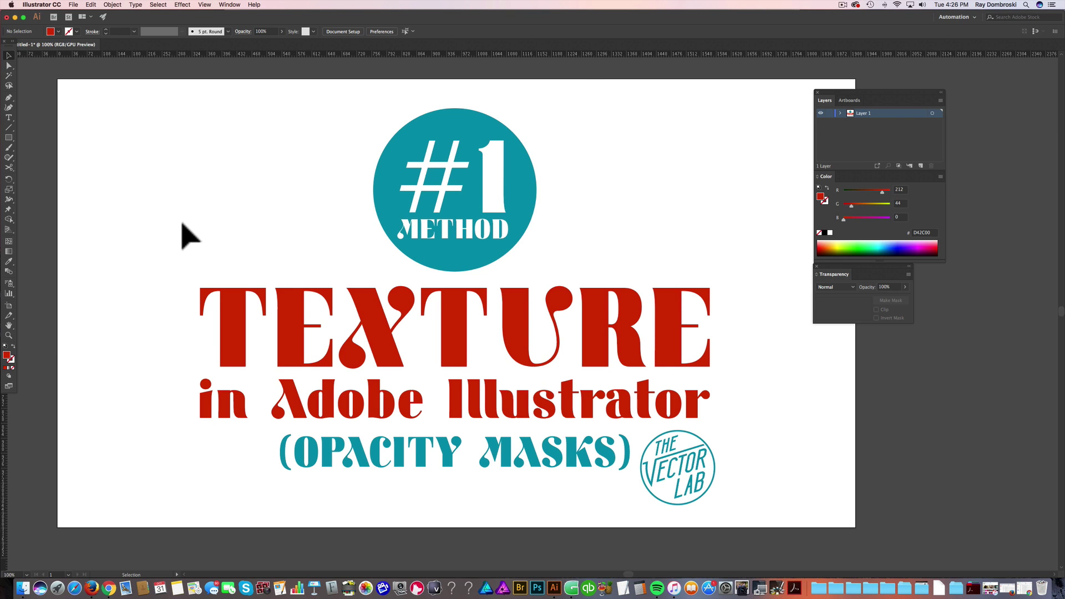
pyautogui.click(72, 4)
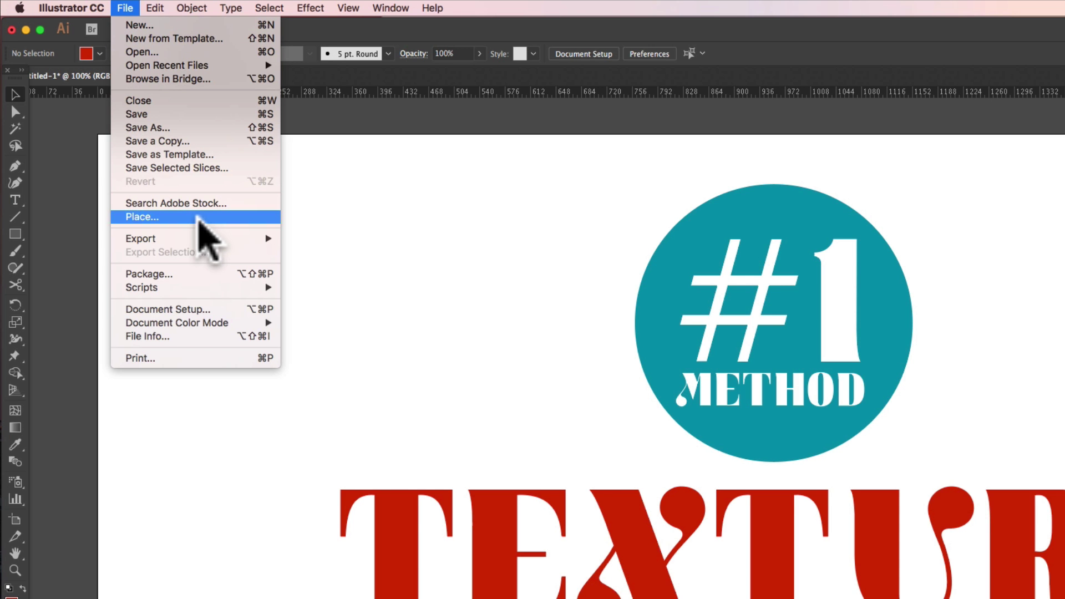
pyautogui.click(198, 216)
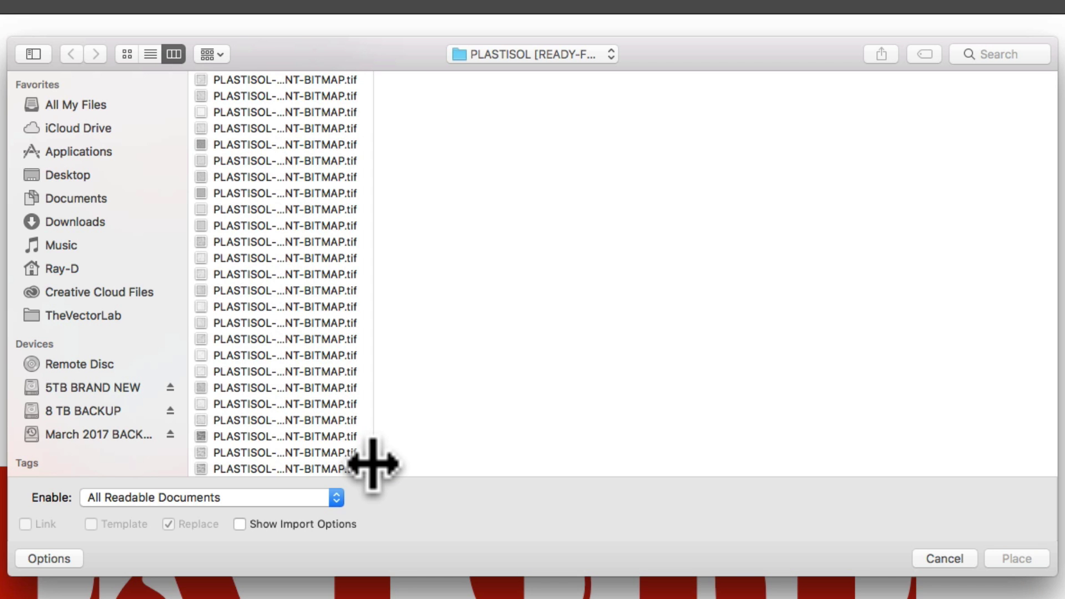
pyautogui.moveTo(780, 487); pyautogui.dragTo(948, 473)
pyautogui.moveTo(586, 447); pyautogui.dragTo(597, 446)
pyautogui.scroll(-1, 447, 452)
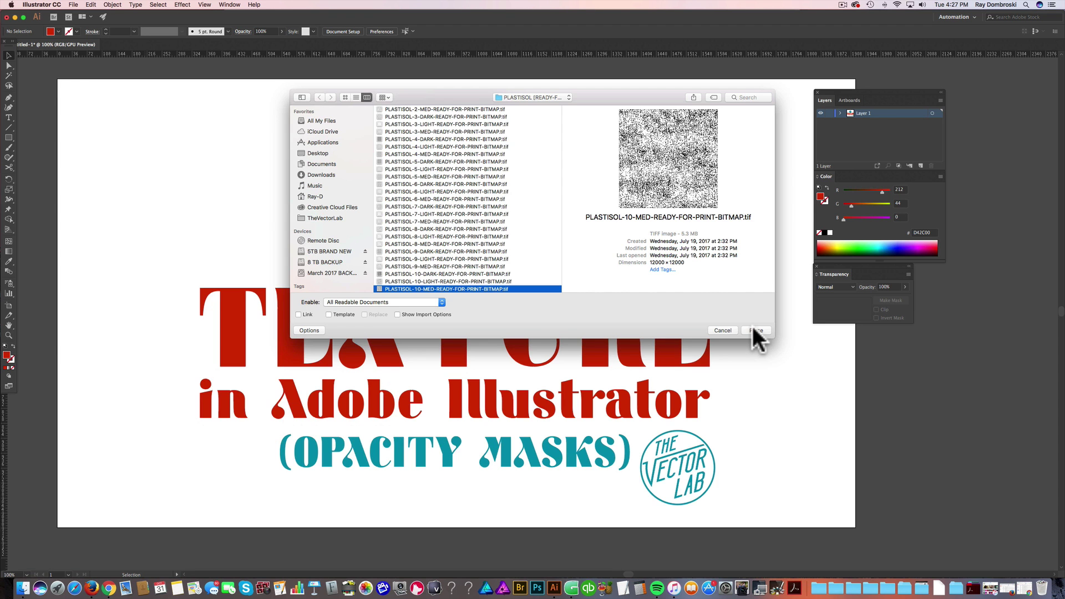
pyautogui.click(753, 329)
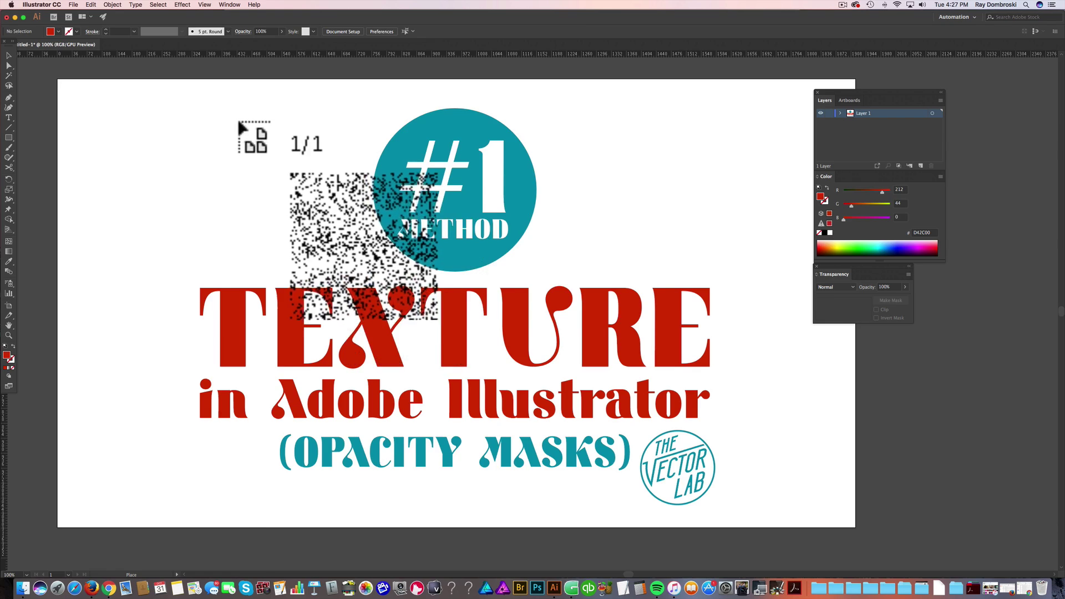
# Drop the grunge texture, shrink it to about 1110 pt, and position it over the whole artboard.
pyautogui.click(236, 118)
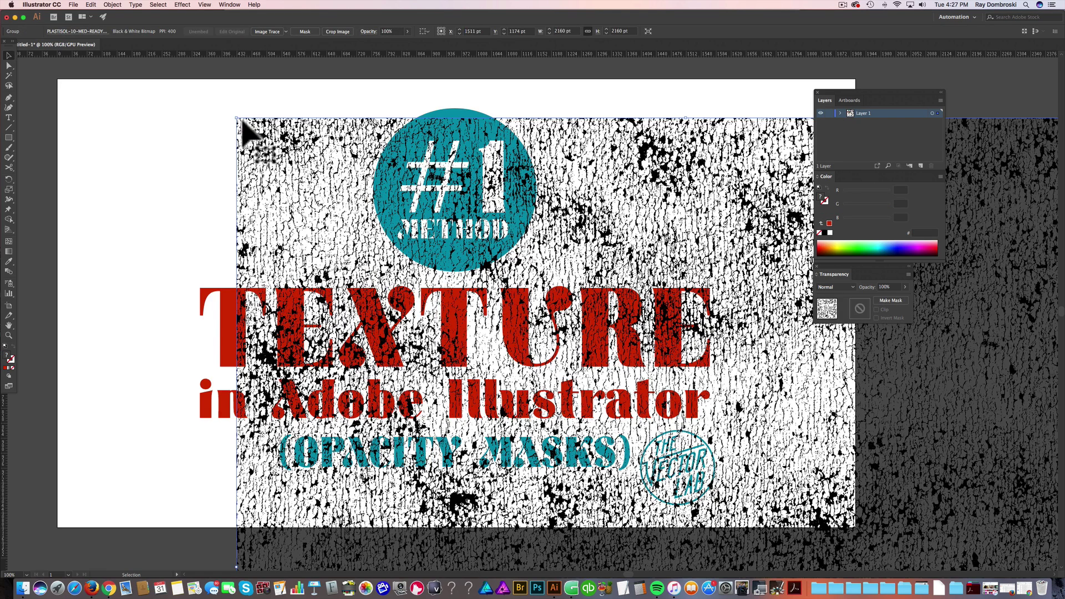
pyautogui.moveTo(235, 114); pyautogui.dragTo(455, 336)
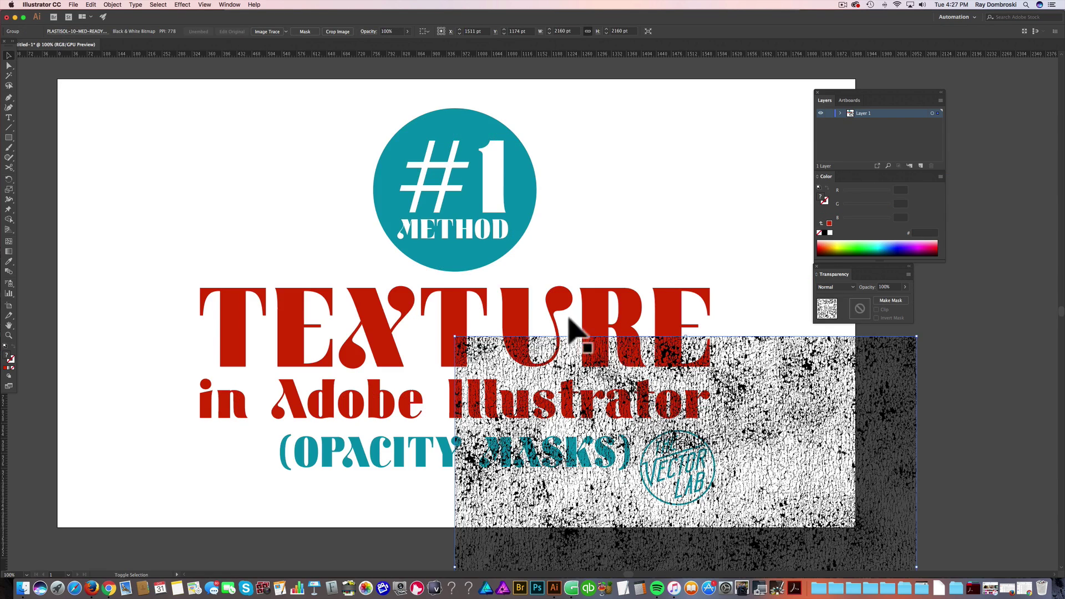
pyautogui.moveTo(641, 355); pyautogui.dragTo(637, 108)
pyautogui.moveTo(599, 214); pyautogui.dragTo(362, 214)
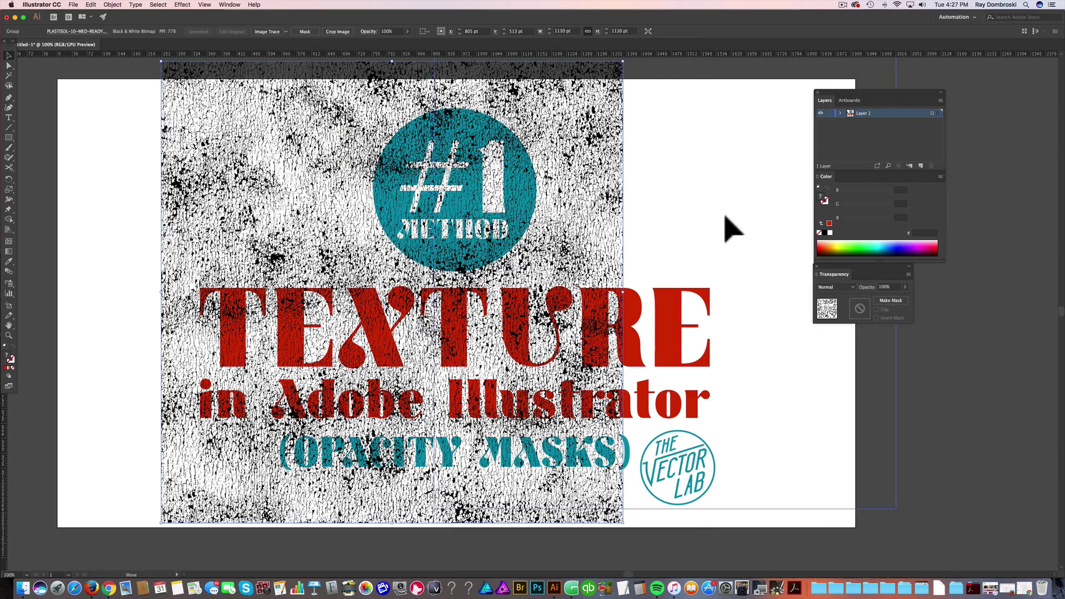
pyautogui.moveTo(759, 236); pyautogui.dragTo(460, 542)
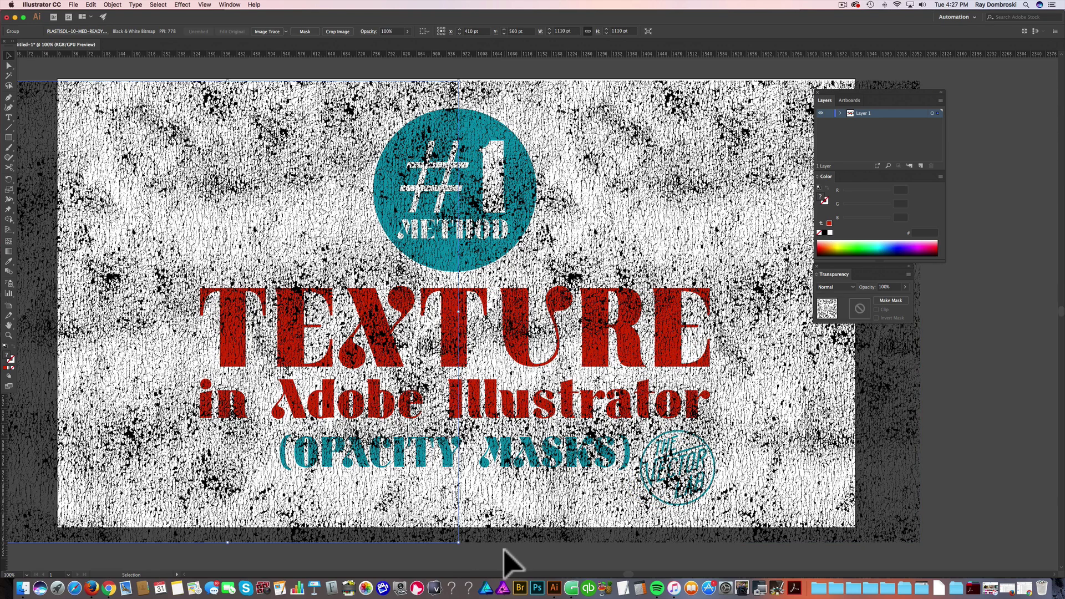
pyautogui.click(430, 549)
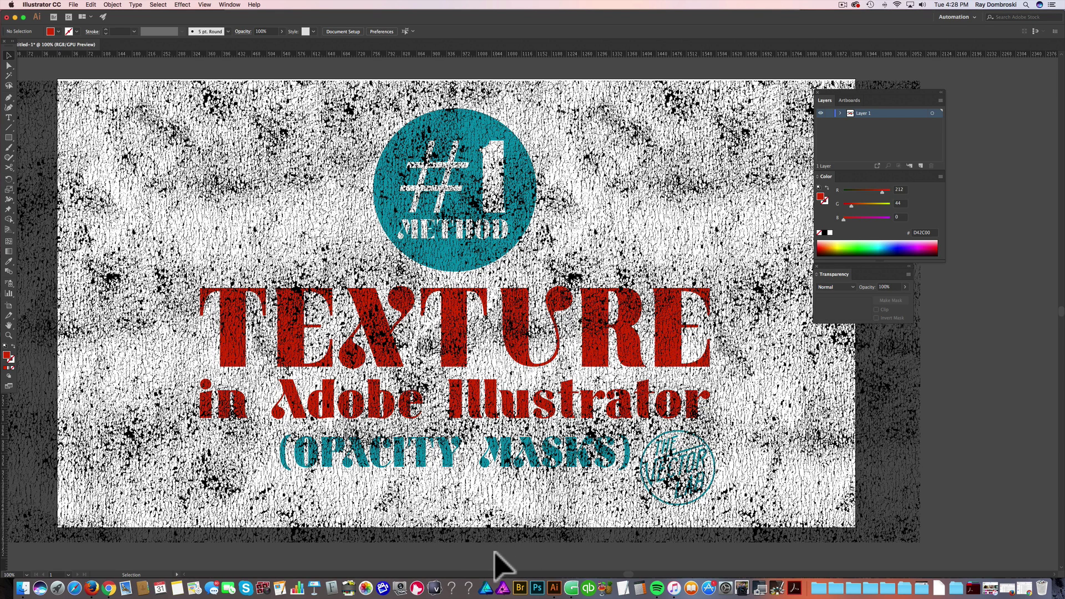
pyautogui.click(721, 416)
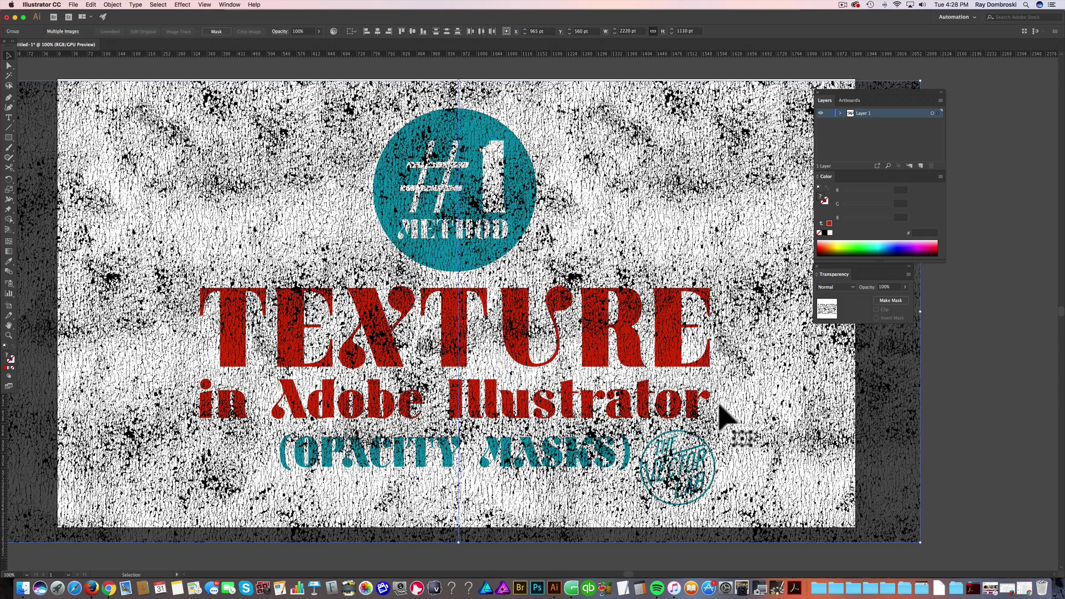
pyautogui.click(831, 234)
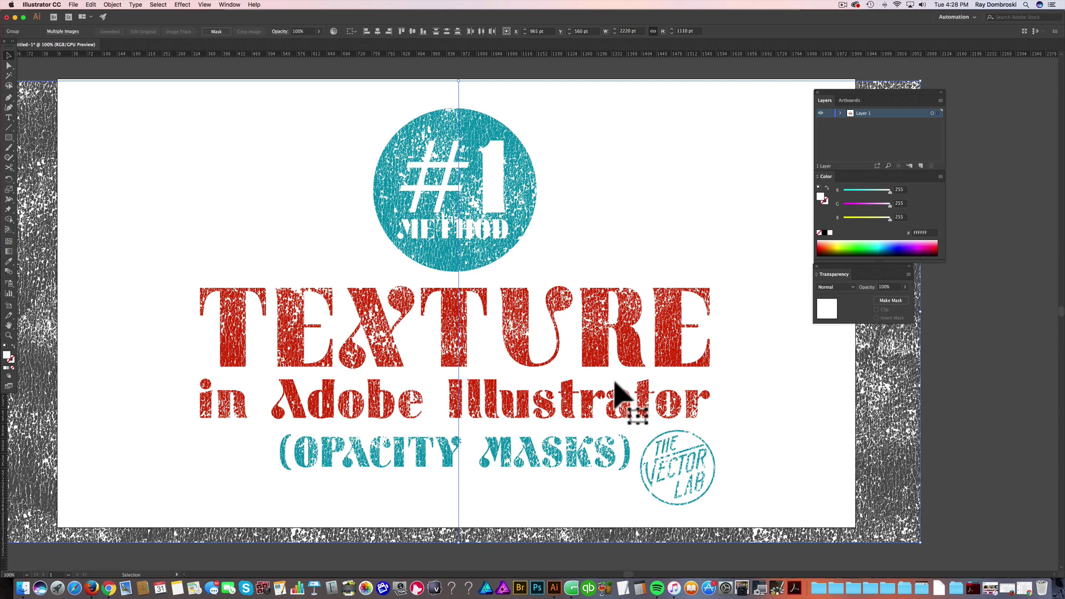
pyautogui.scroll(-3, 615, 386)
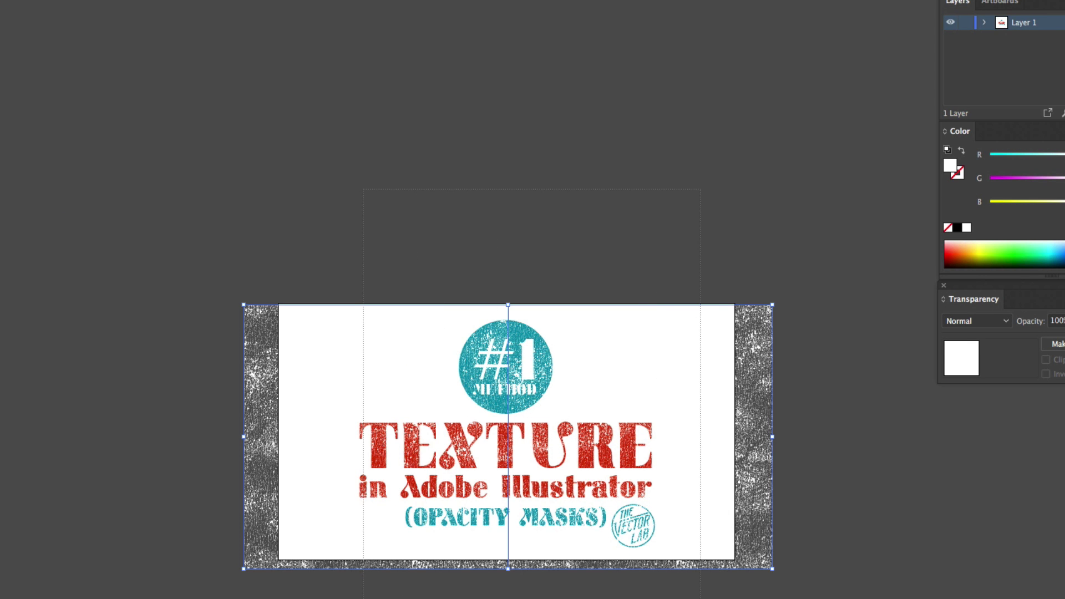
pyautogui.hotkey('ctrl', 'a')
pyautogui.moveTo(566, 403); pyautogui.dragTo(549, 181)
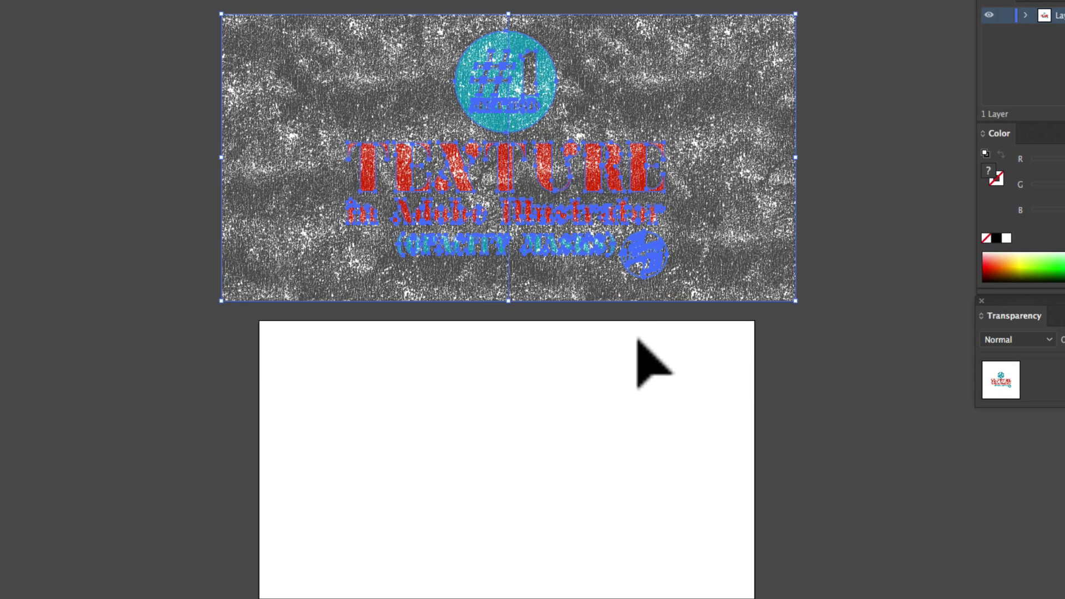
pyautogui.click(638, 341)
pyautogui.moveTo(691, 382); pyautogui.dragTo(405, 4)
pyautogui.hotkey('ctrl', 'z')
pyautogui.moveTo(461, 585); pyautogui.dragTo(460, 585)
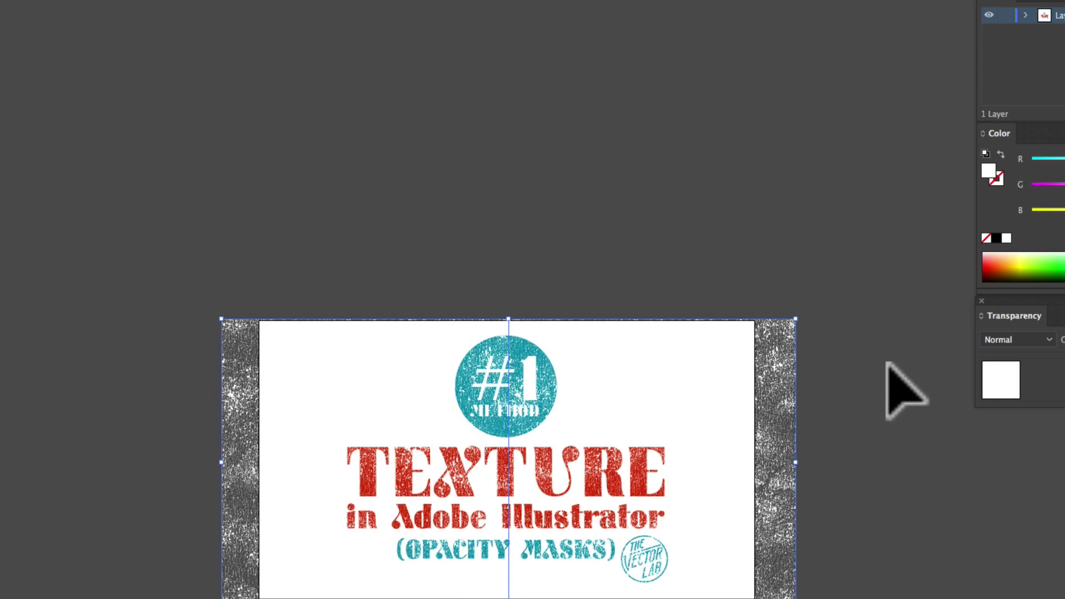
pyautogui.click(996, 239)
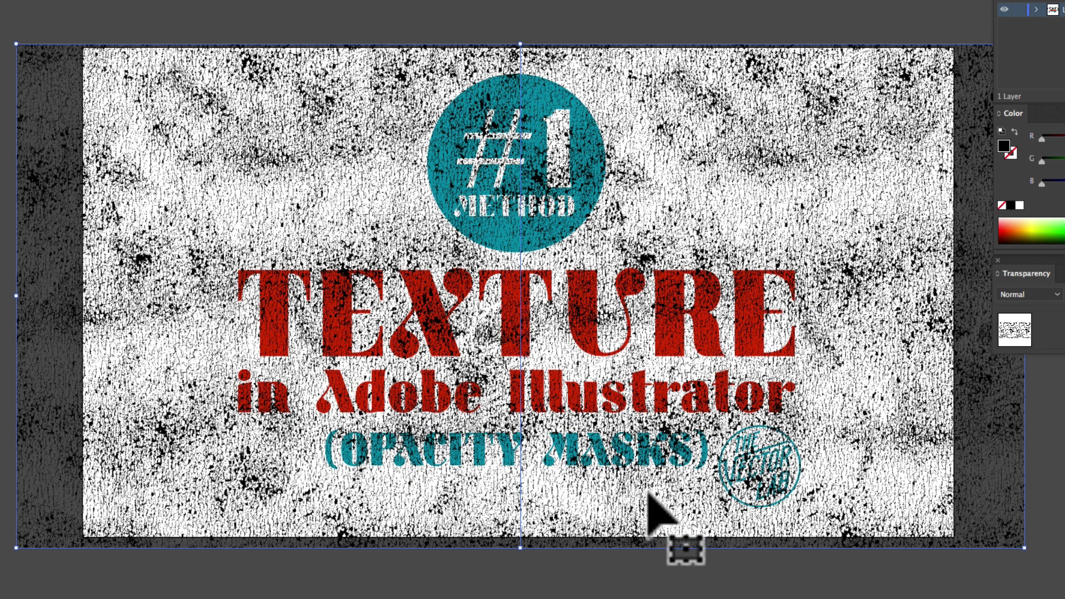
pyautogui.click(575, 554)
pyautogui.moveTo(575, 555); pyautogui.dragTo(440, 542)
pyautogui.click(611, 593)
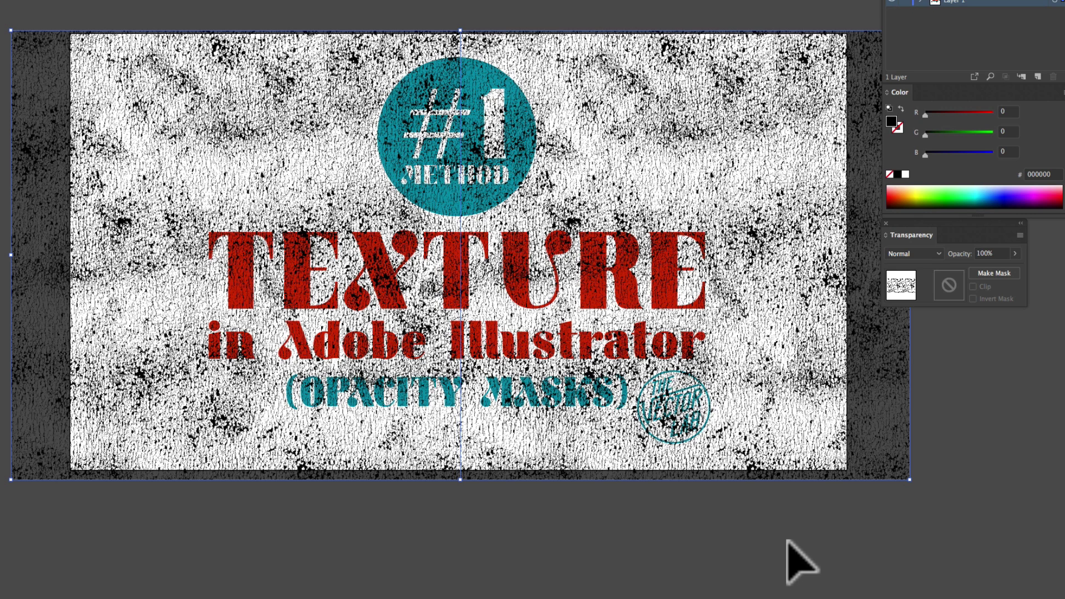
# Select everything, make an opacity mask in the Transparency panel, and move it above the artboard.
pyautogui.click(791, 546)
pyautogui.hotkey('ctrl', 'a')
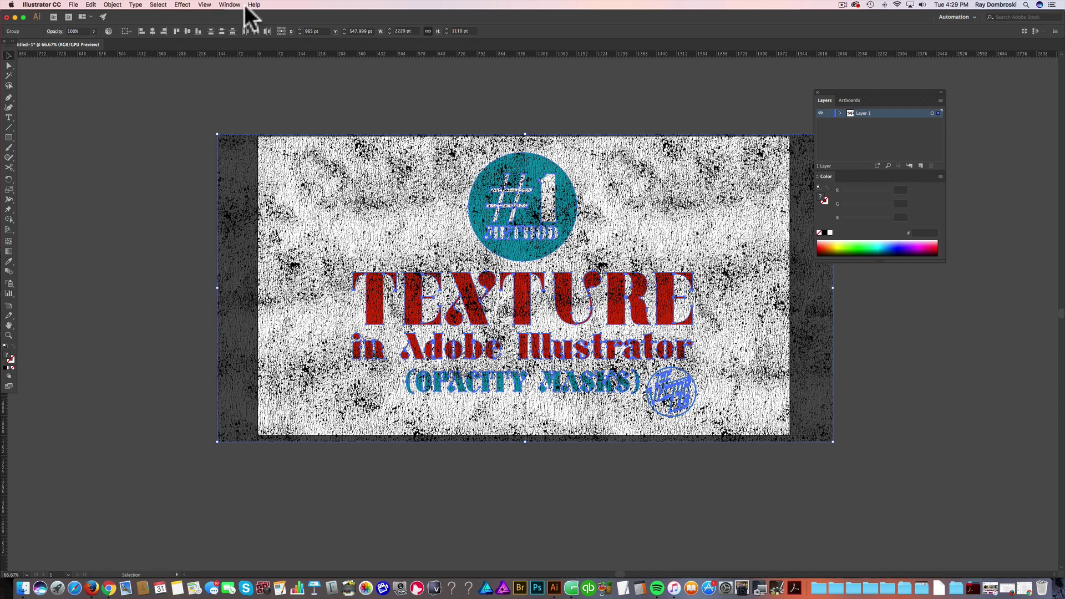
pyautogui.click(228, 5)
pyautogui.click(255, 345)
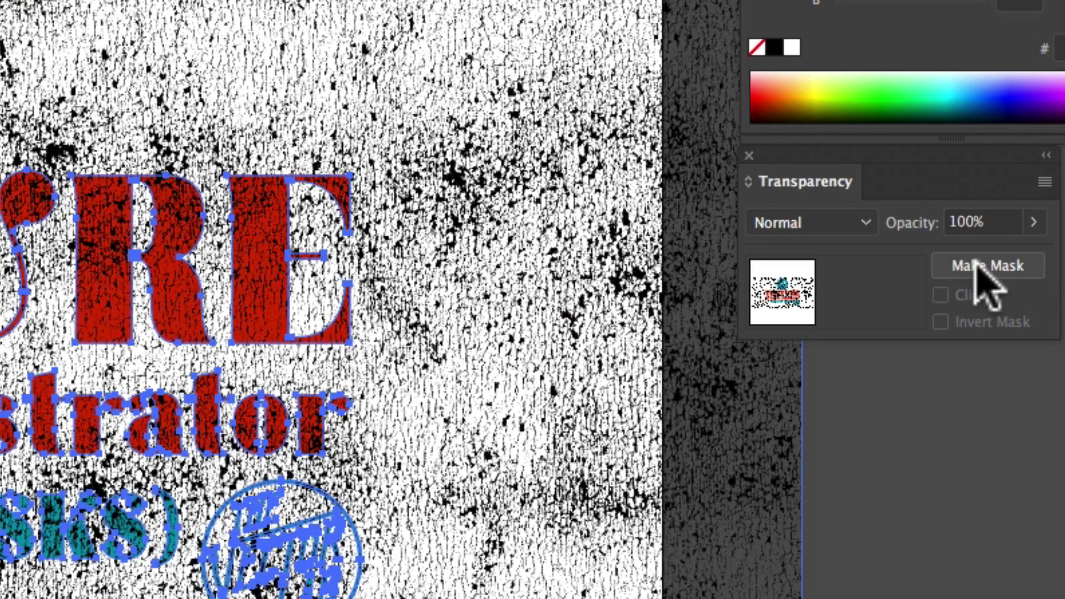
pyautogui.click(977, 265)
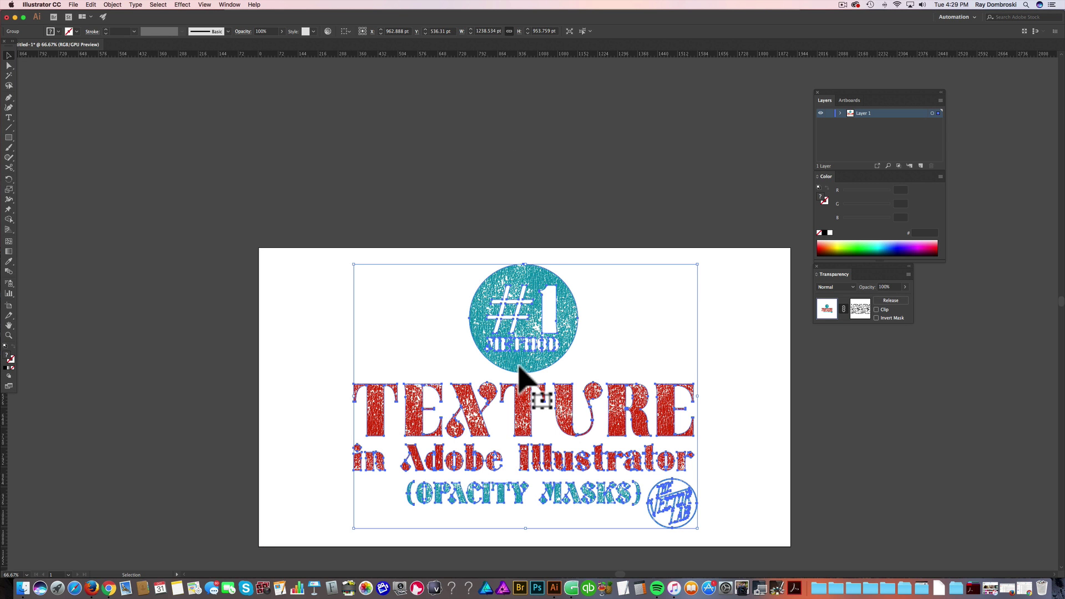
pyautogui.moveTo(519, 365); pyautogui.dragTo(509, 81)
pyautogui.click(616, 350)
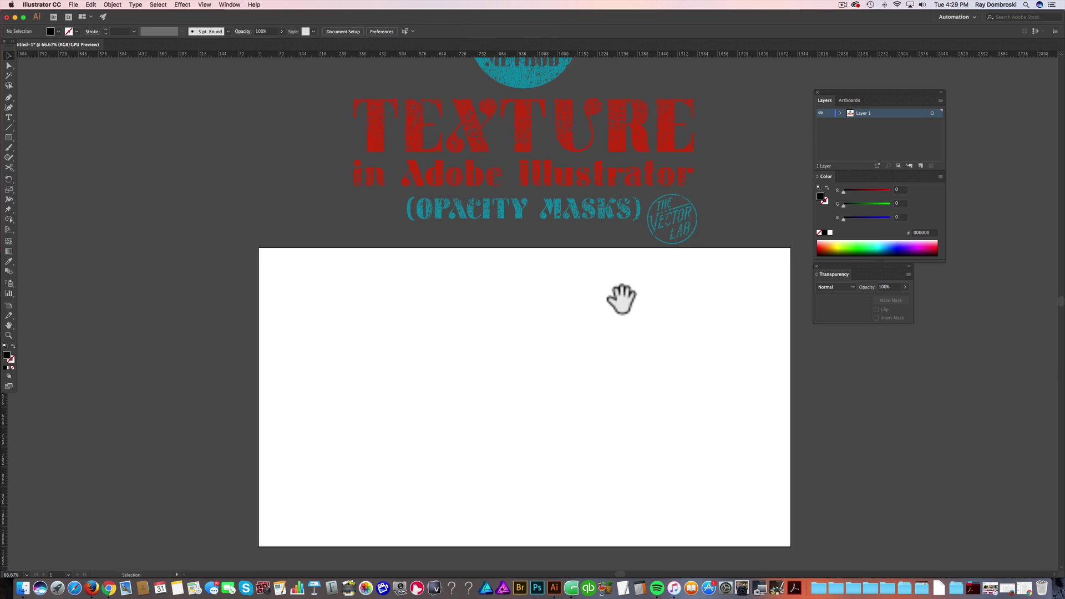
# Pan down to the #1 METHOD badge and deselect to preview the distressed title.
pyautogui.moveTo(621, 298); pyautogui.dragTo(621, 447)
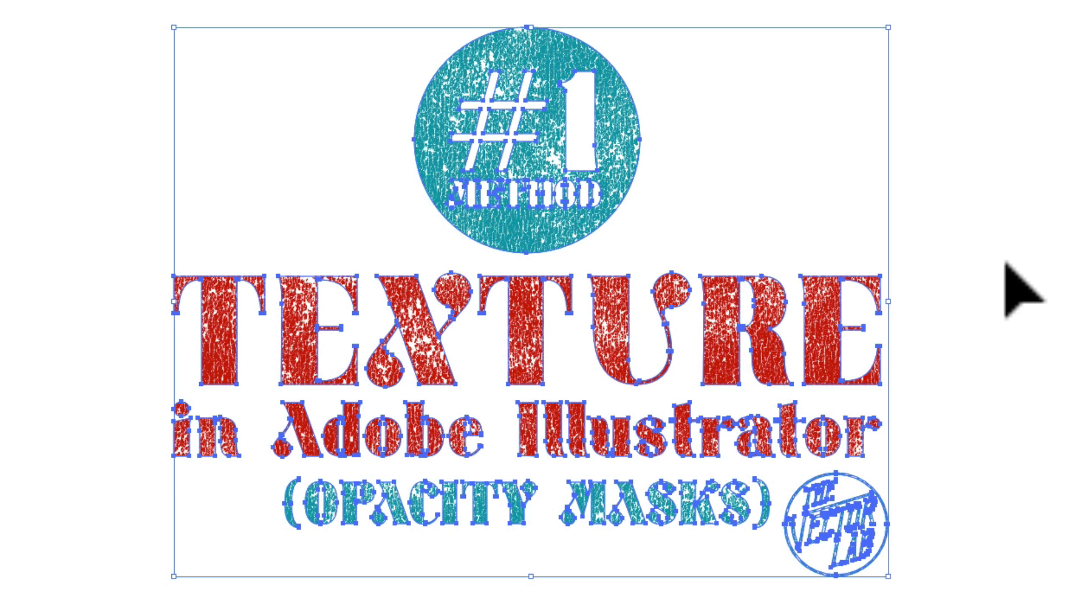
pyautogui.click(1007, 266)
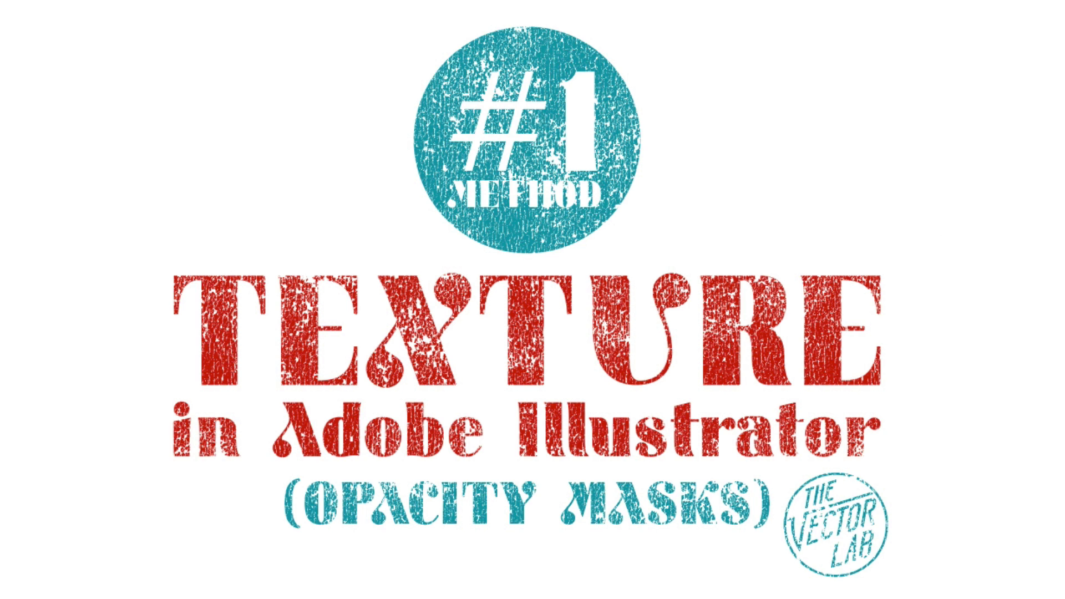
pyautogui.click(160, 7)
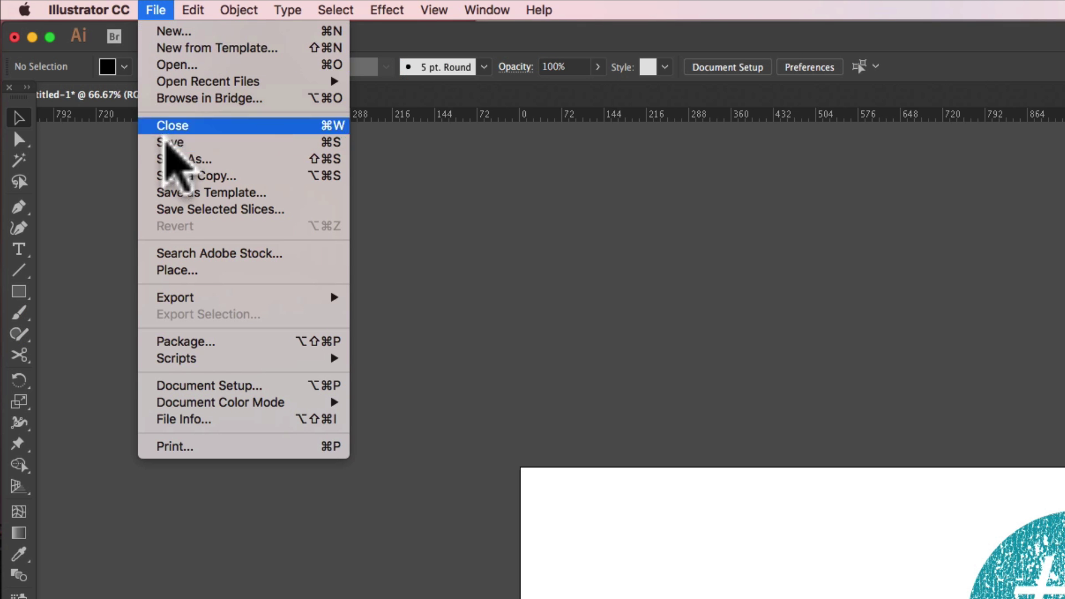
# In Save for Web (Legacy), set the format to PNG-24 and proceed to save.
pyautogui.moveTo(169, 303)
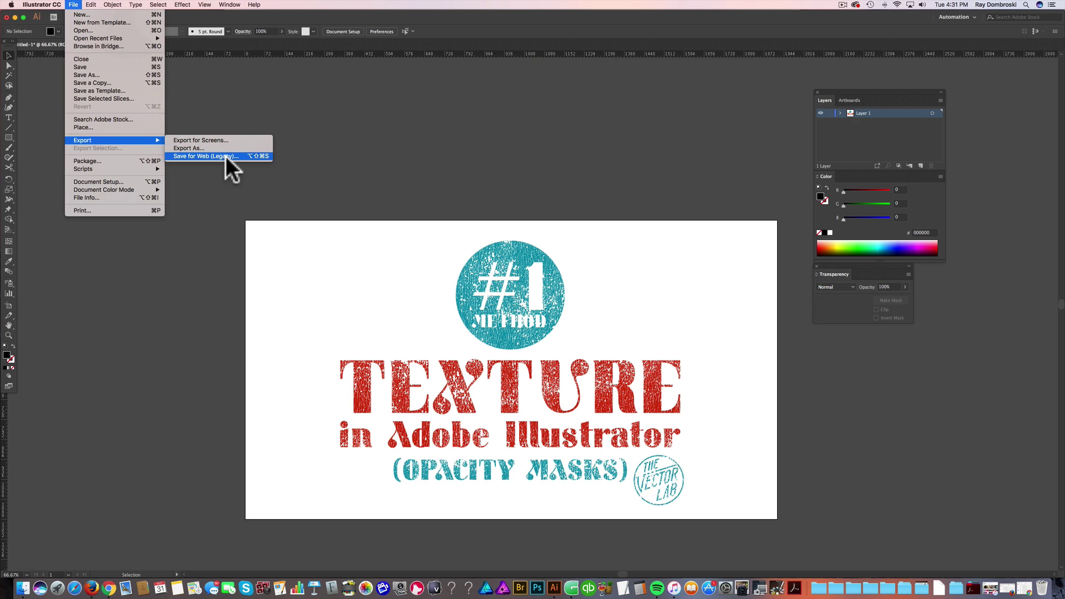
pyautogui.click(478, 332)
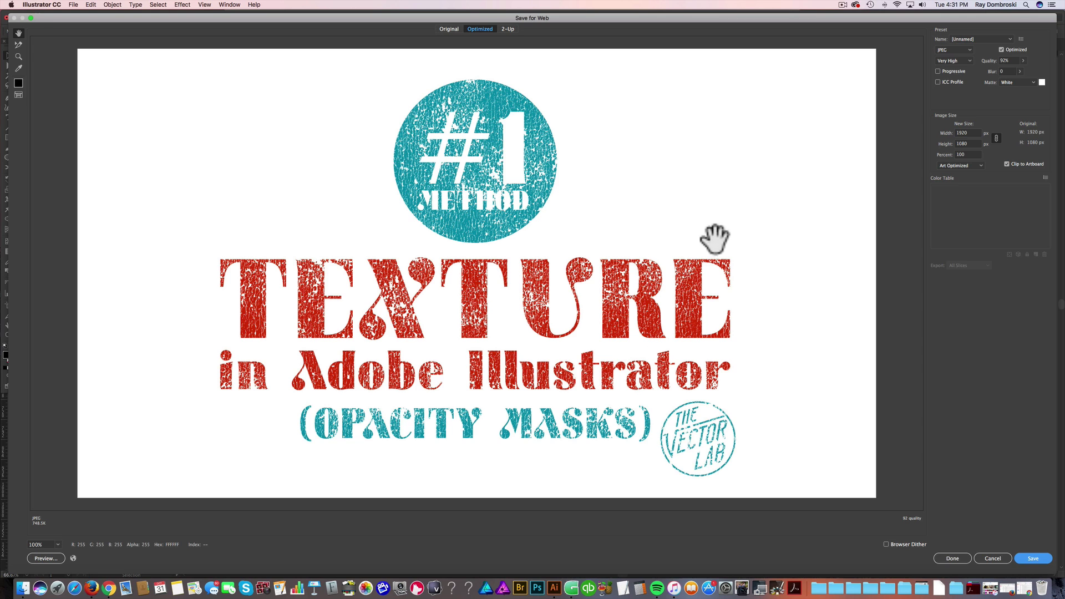
pyautogui.click(969, 50)
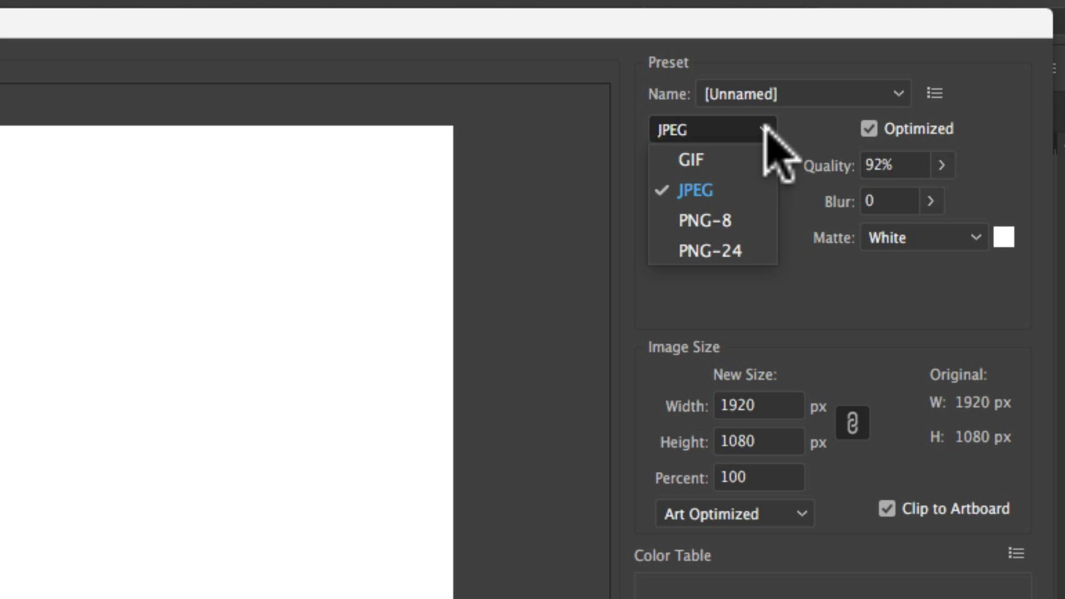
pyautogui.click(729, 247)
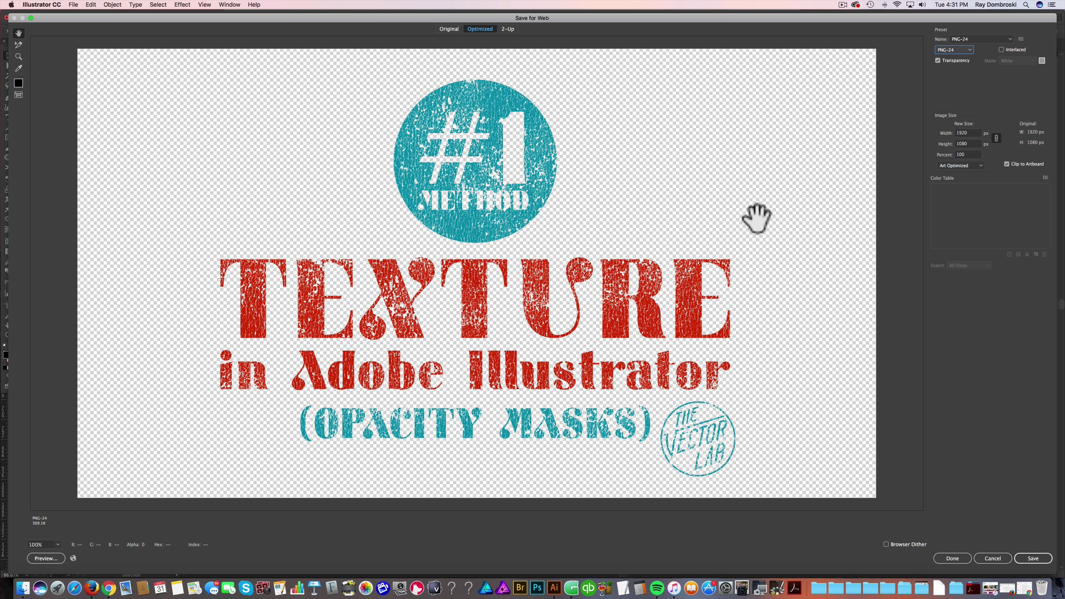
pyautogui.click(1028, 558)
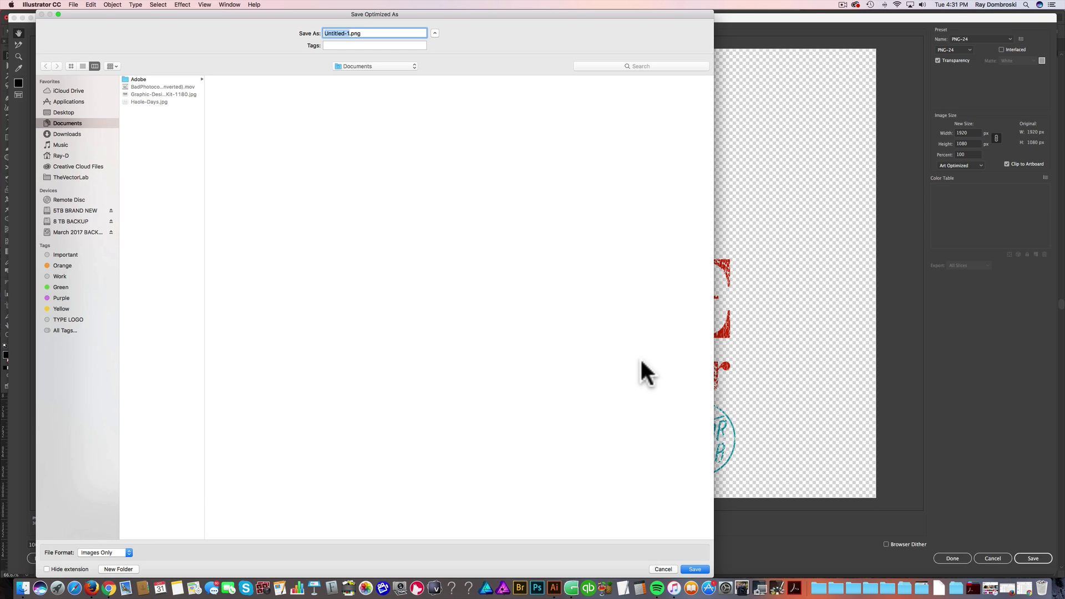